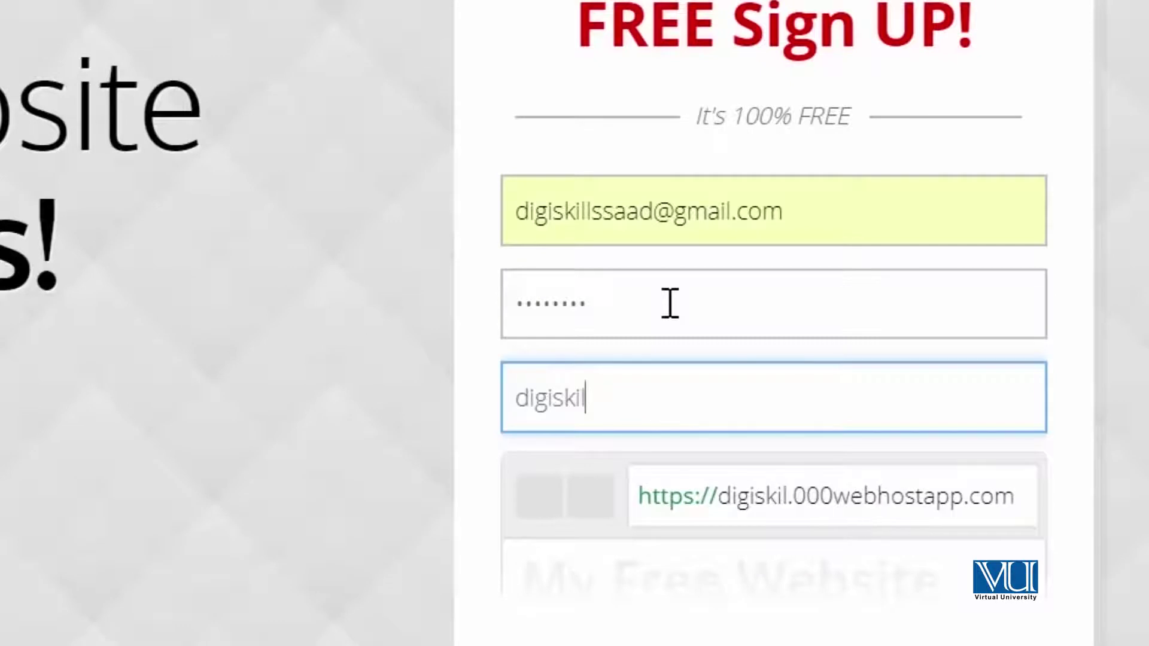
Step: Complete the website name in the free sign-up form and submit it to get free hosting
{"action": "type", "text": "hamid"}
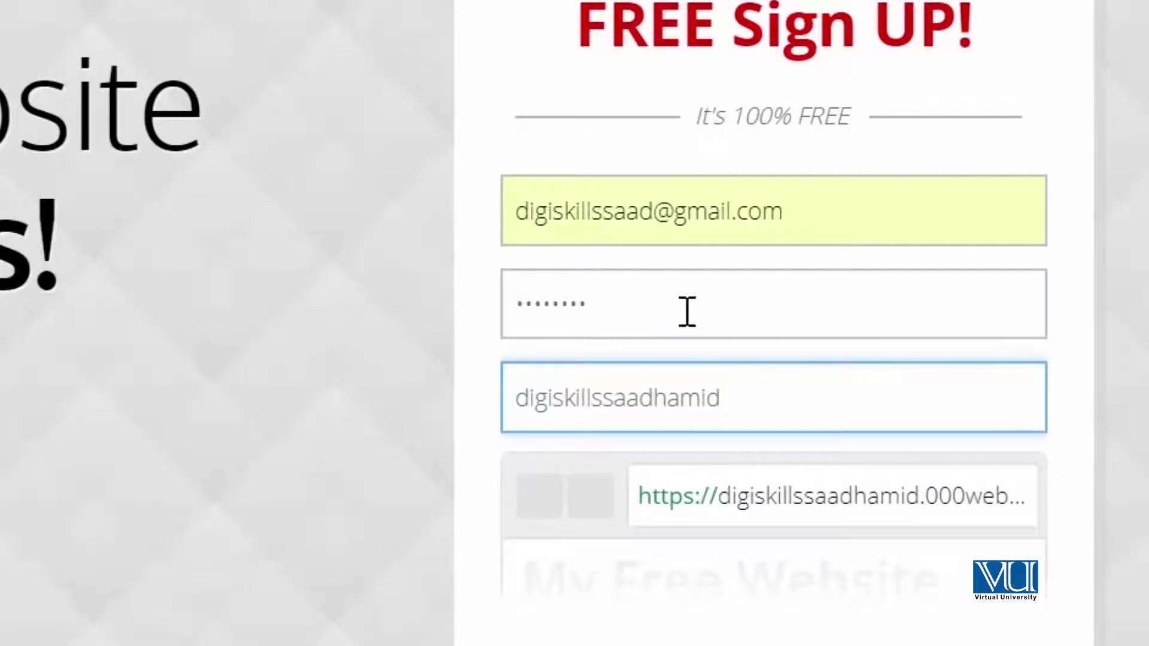
{"action": "scroll", "coordinate": [687, 323], "scroll_direction": "down", "scroll_amount": 5}
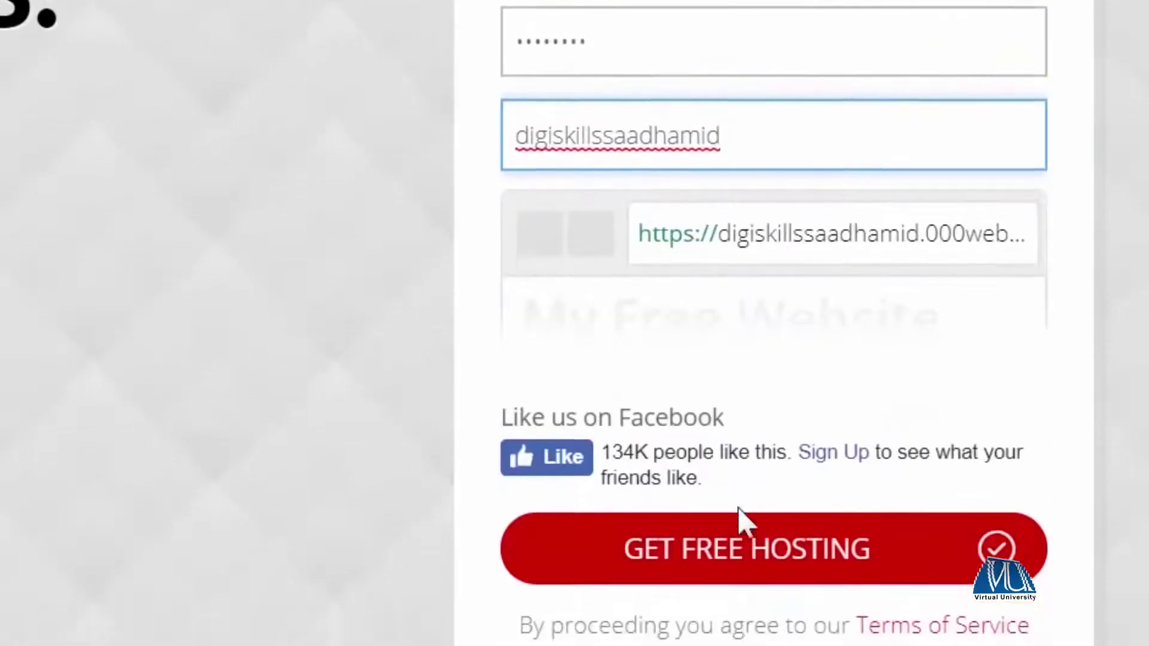
{"action": "left_click", "coordinate": [742, 519]}
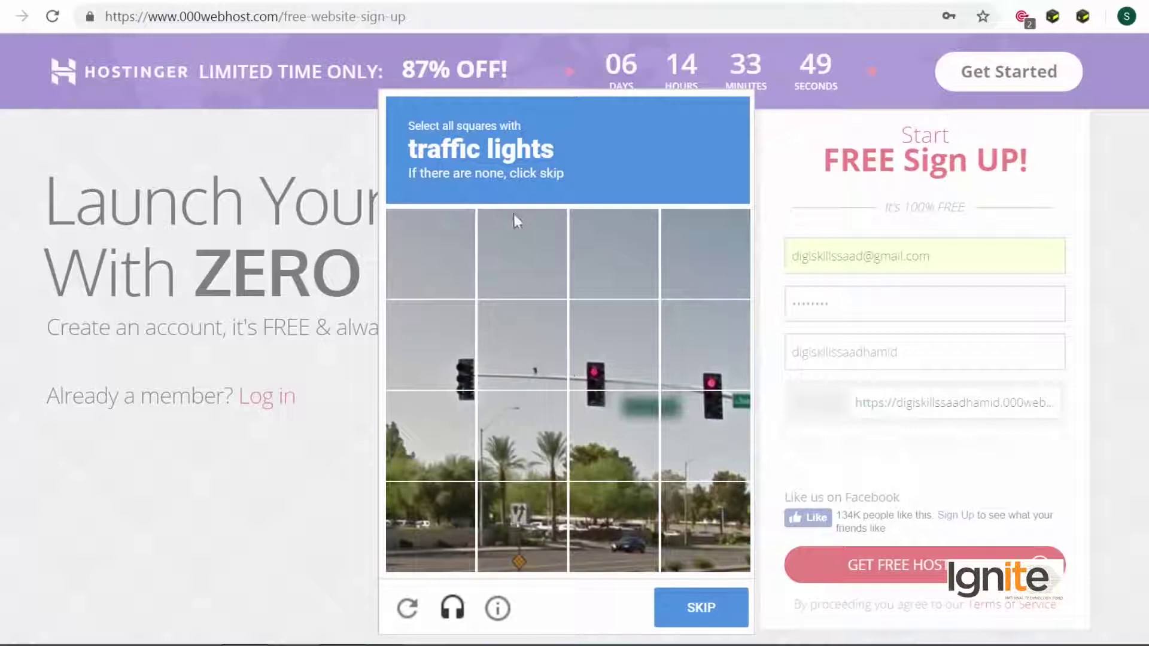
Step: Mark the squares containing traffic lights in the intersection image and continue to the next captcha challenge
{"action": "left_click", "coordinate": [444, 363]}
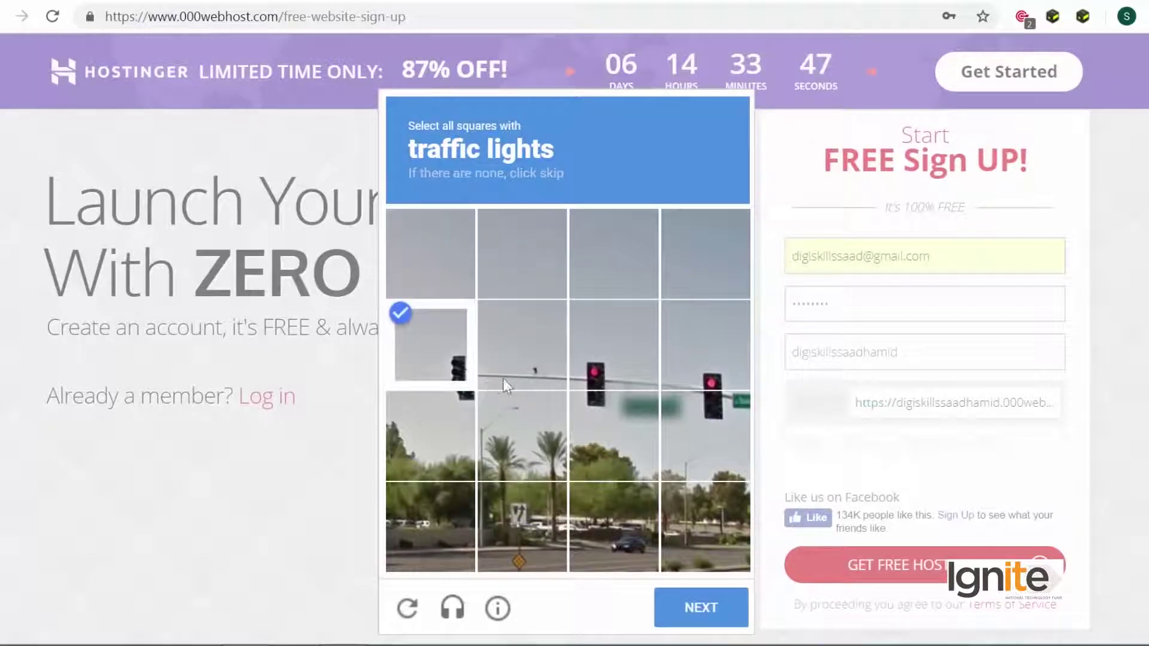
{"action": "left_click", "coordinate": [505, 377]}
{"action": "left_click", "coordinate": [563, 374]}
{"action": "left_click", "coordinate": [609, 376]}
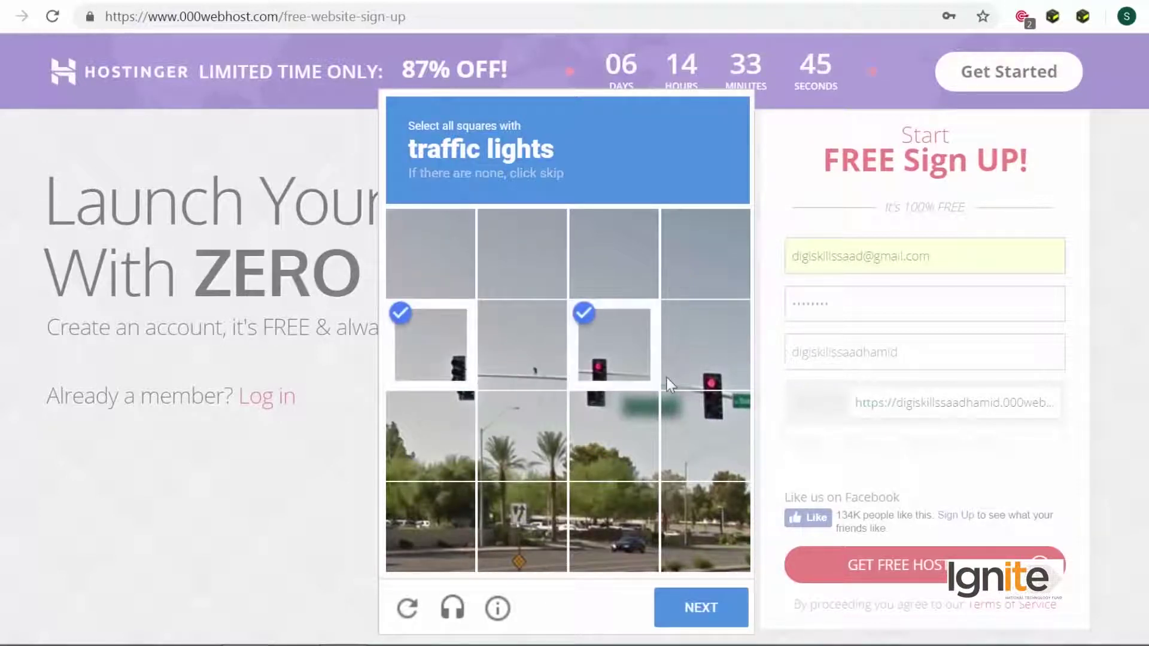
{"action": "left_click", "coordinate": [667, 377]}
{"action": "left_click", "coordinate": [698, 432]}
{"action": "left_click", "coordinate": [634, 415]}
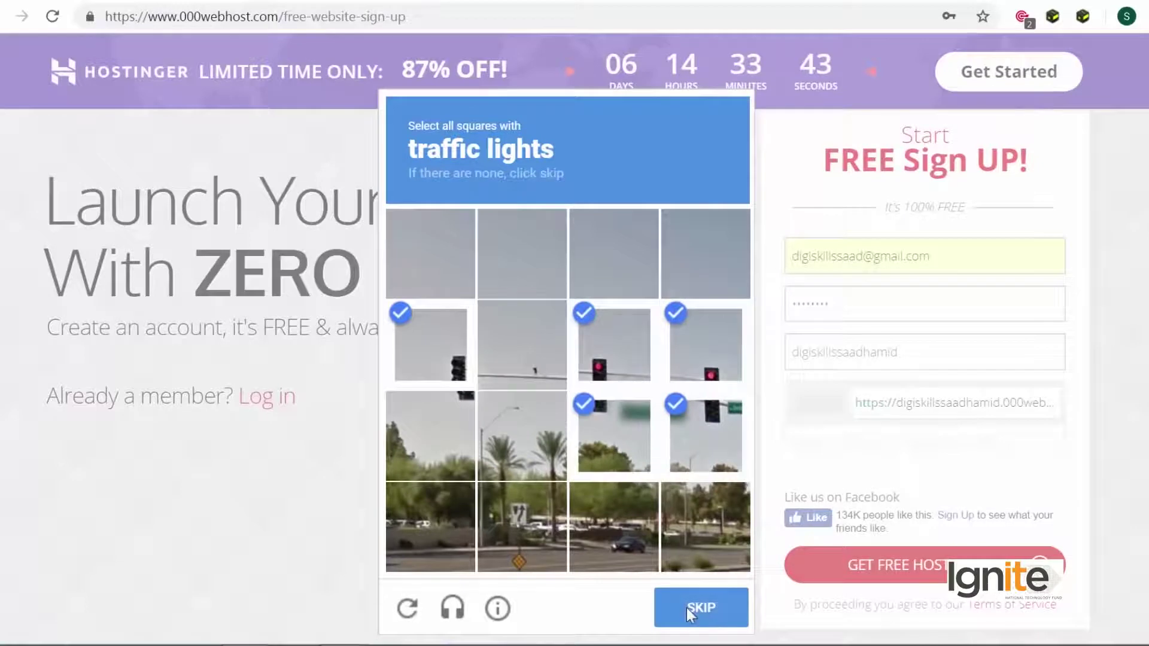
{"action": "left_click", "coordinate": [688, 608]}
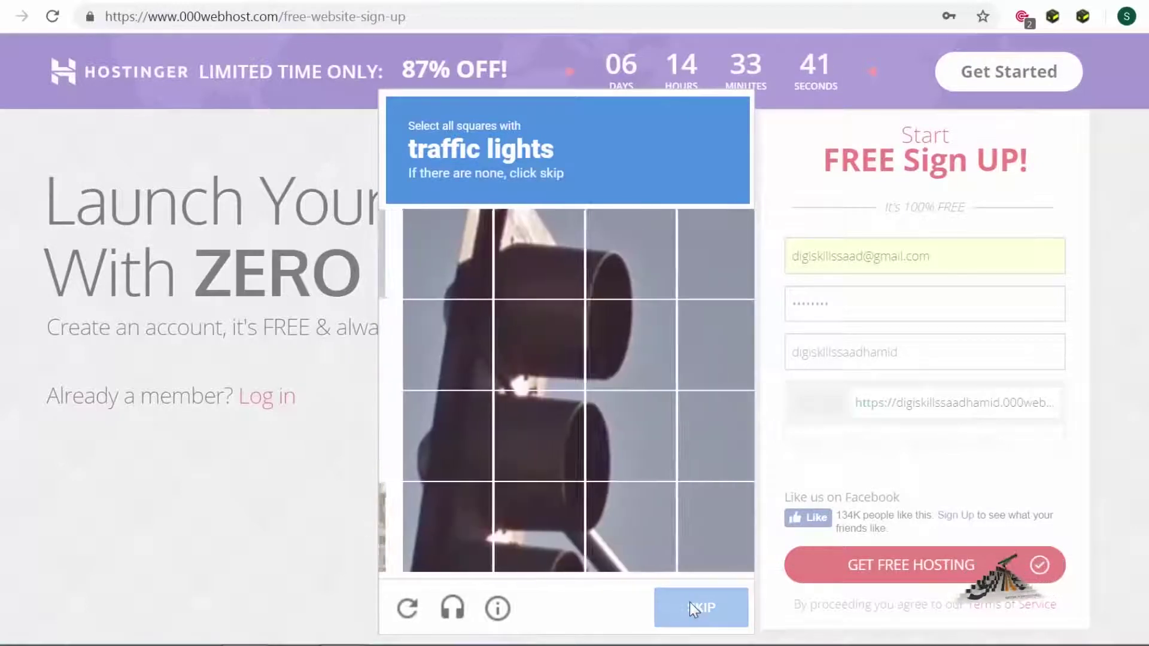
Step: Mark the squares covered by the close-up traffic light and verify the captcha
{"action": "left_click", "coordinate": [526, 355]}
{"action": "left_click", "coordinate": [526, 269]}
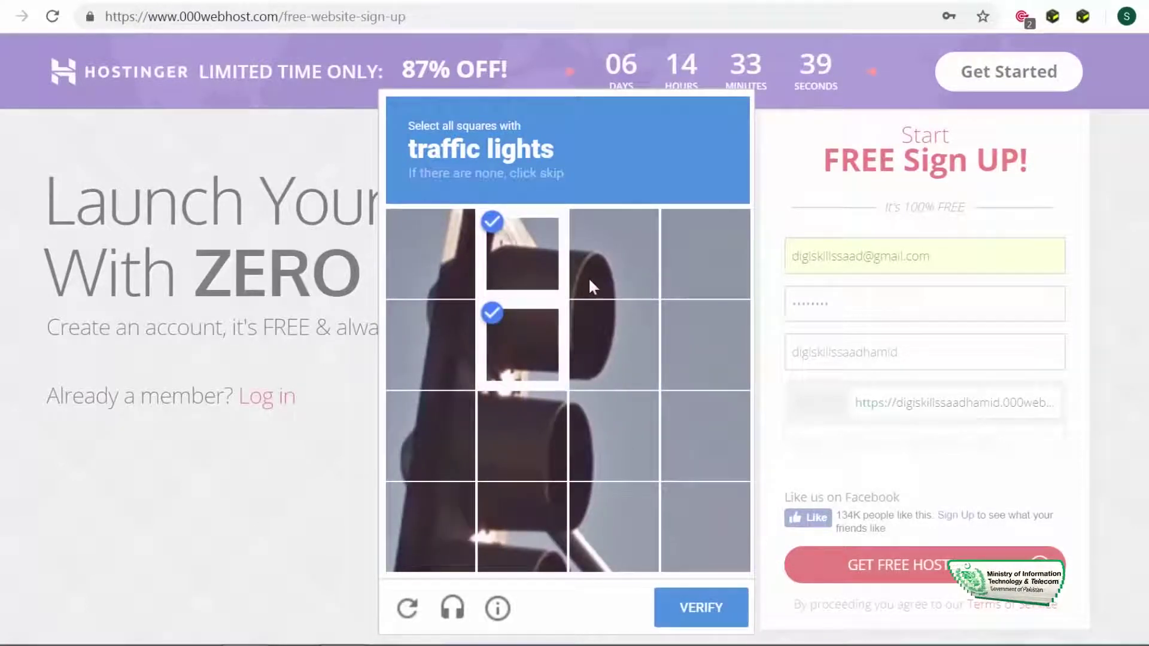
{"action": "left_click", "coordinate": [587, 276]}
{"action": "left_click", "coordinate": [587, 359]}
{"action": "left_click", "coordinate": [583, 443]}
{"action": "left_click", "coordinate": [522, 435]}
{"action": "left_click", "coordinate": [522, 526]}
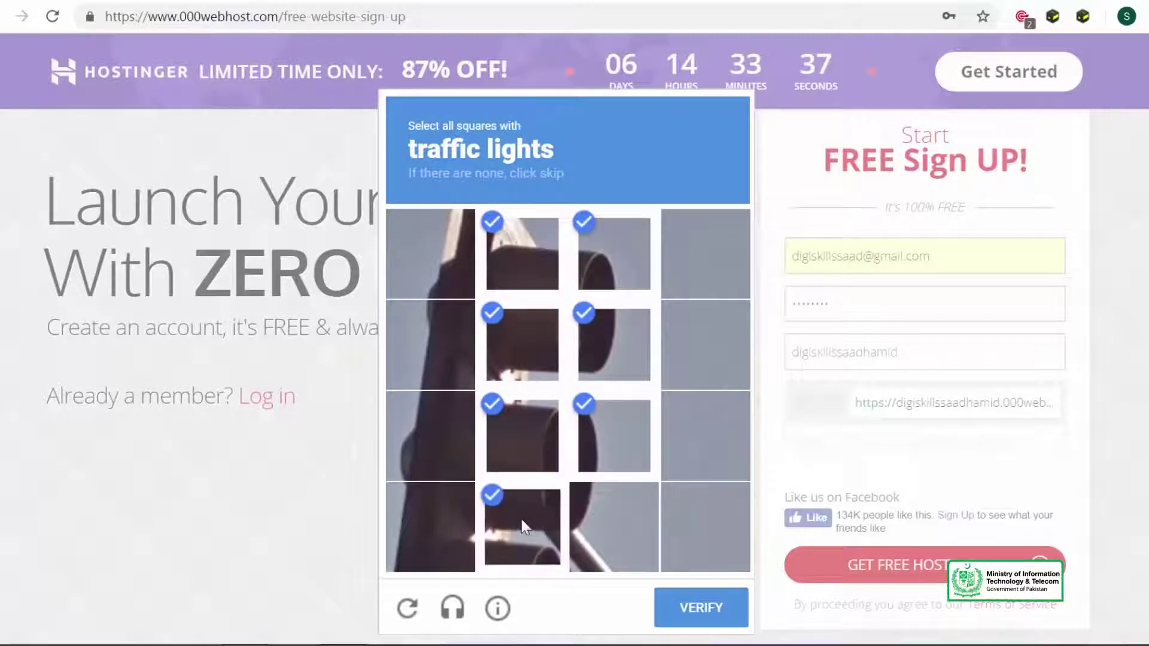
{"action": "left_click", "coordinate": [454, 443]}
{"action": "left_click", "coordinate": [452, 353]}
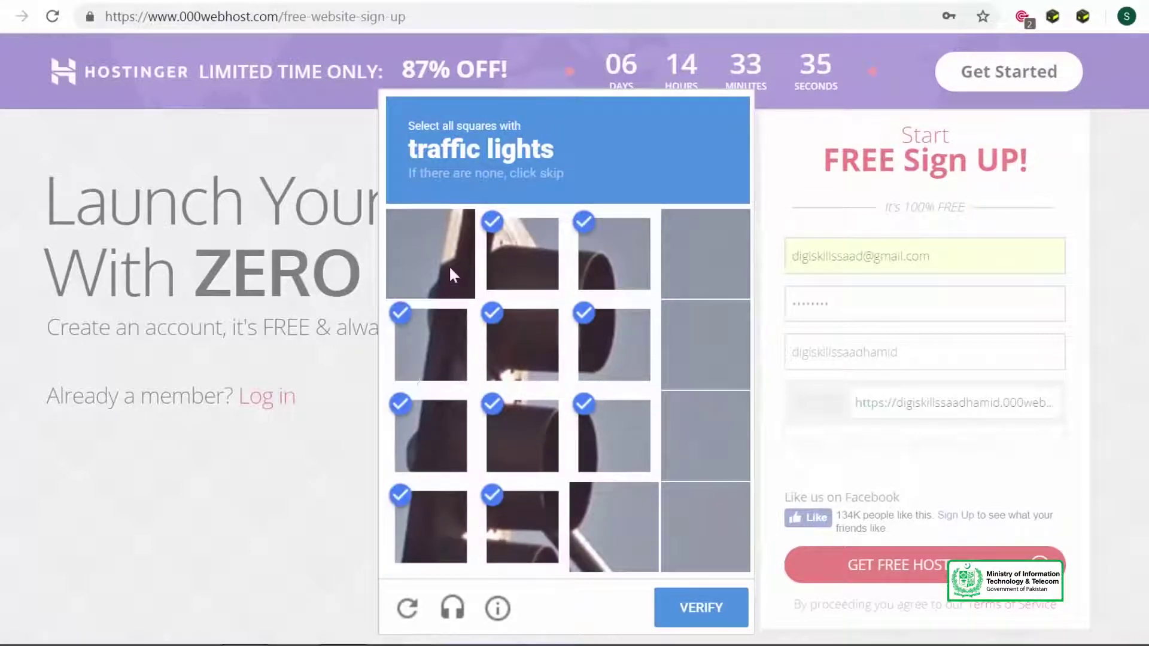
{"action": "left_click", "coordinate": [449, 265]}
{"action": "left_click", "coordinate": [624, 513]}
{"action": "left_click", "coordinate": [696, 612]}
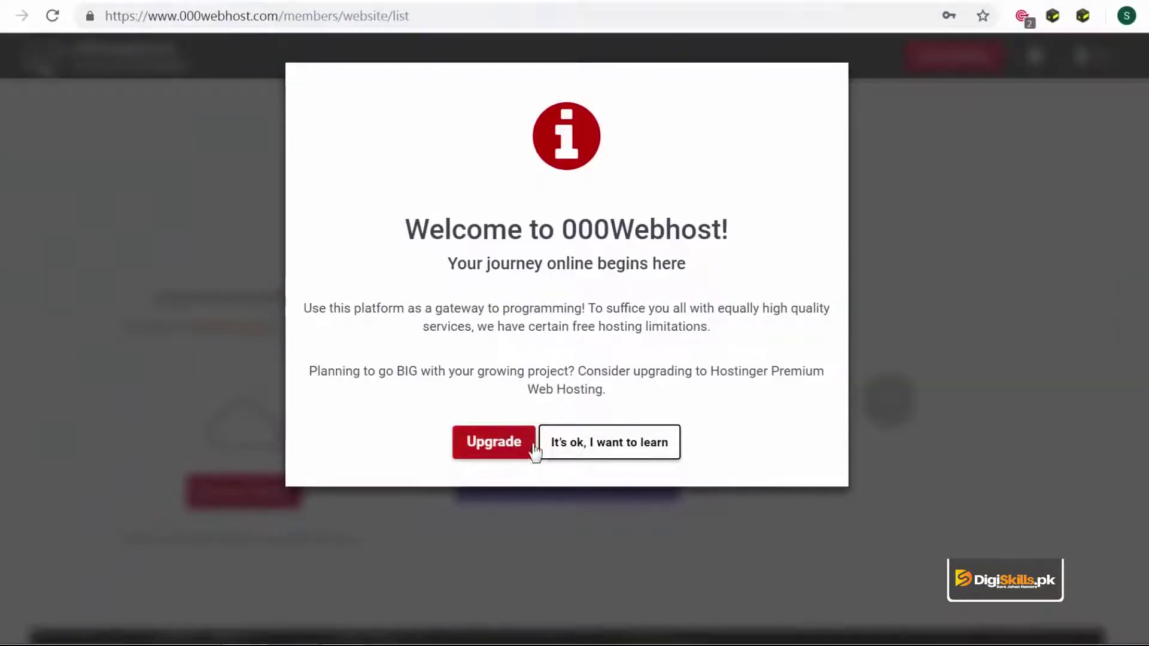
Step: Decline the premium hosting upgrade and confirm the registration email address from the 000webhost message in Gmail
{"action": "left_click", "coordinate": [588, 451]}
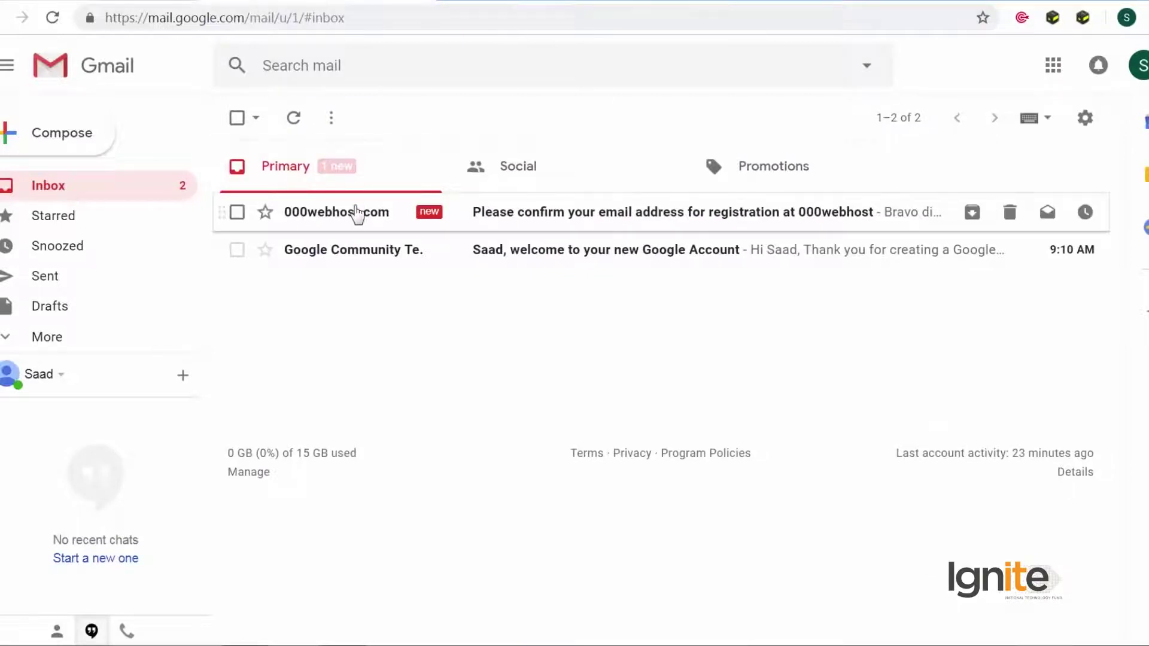
{"action": "left_click", "coordinate": [359, 217]}
{"action": "left_click", "coordinate": [593, 492]}
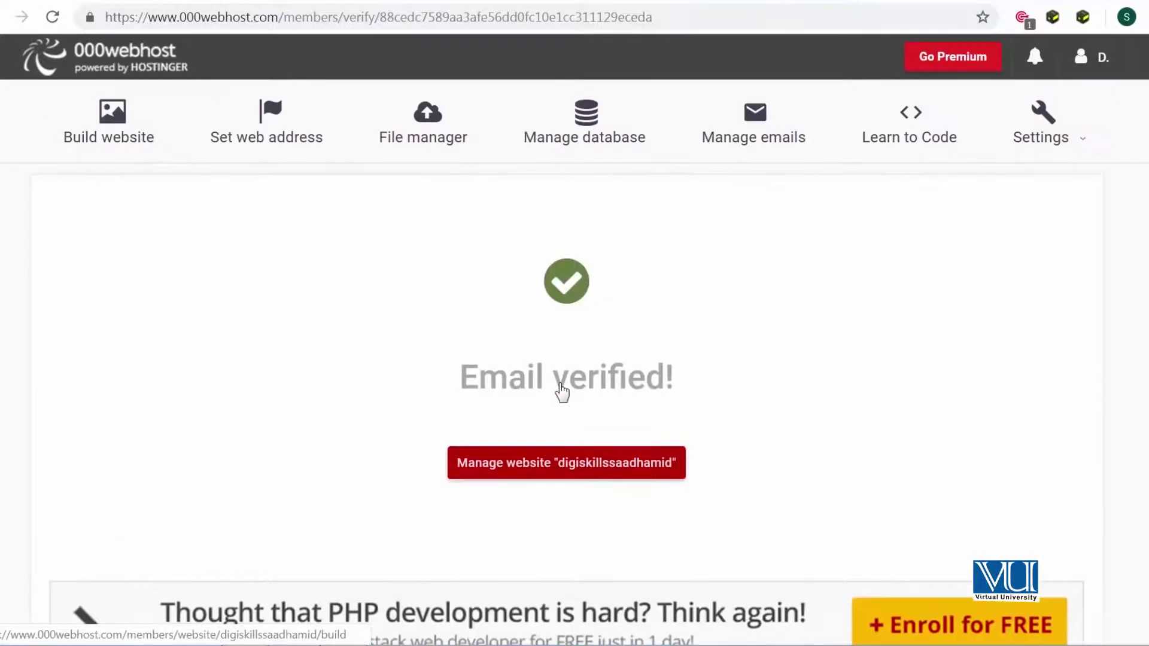
Step: Go to the new website's build options and start installing WordPress from the Build WordPress Website option
{"action": "scroll", "coordinate": [560, 386], "scroll_direction": "down", "scroll_amount": 2}
{"action": "scroll", "coordinate": [563, 383], "scroll_direction": "up", "scroll_amount": 2}
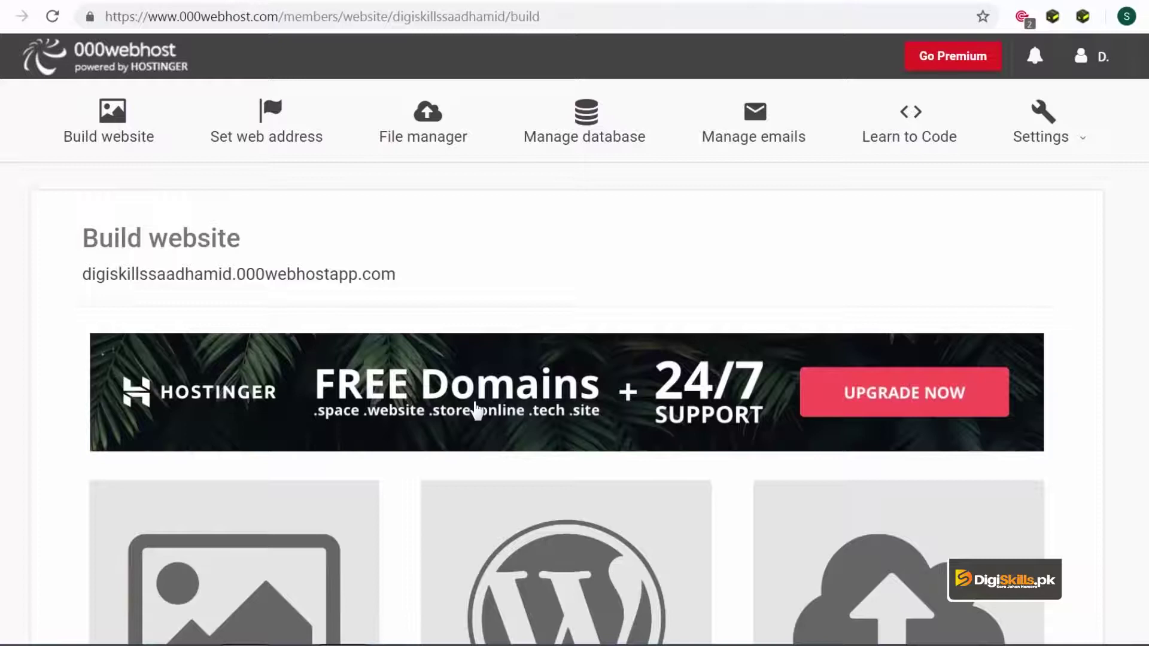
{"action": "scroll", "coordinate": [476, 405], "scroll_direction": "down", "scroll_amount": 2}
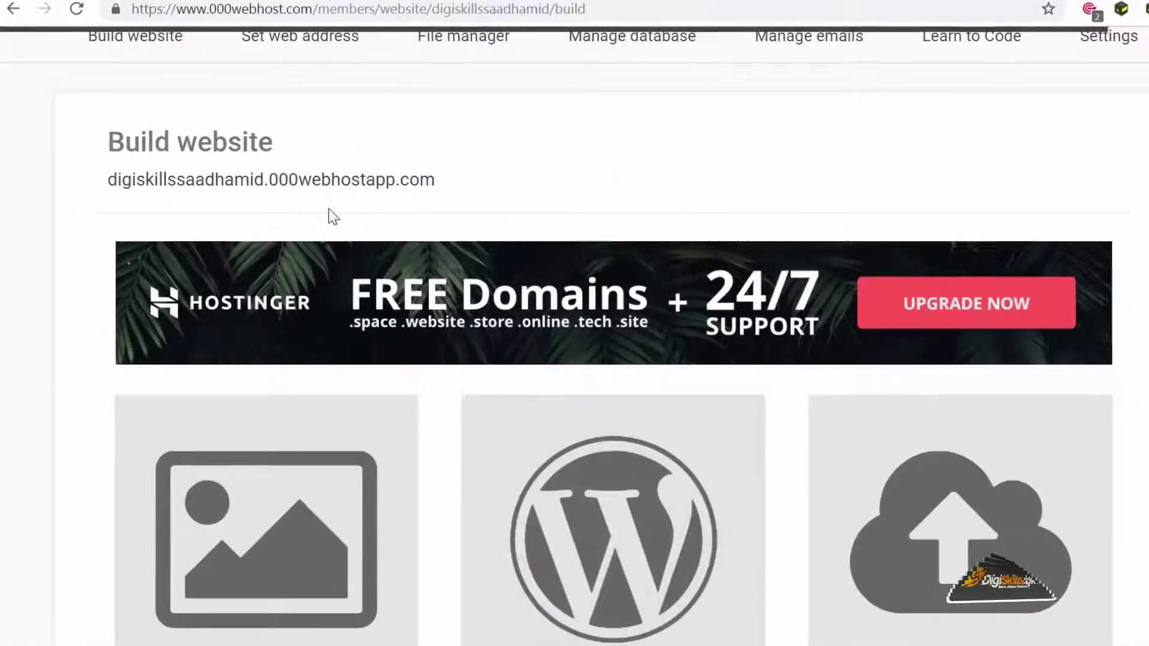
{"action": "scroll", "coordinate": [404, 210], "scroll_direction": "down", "scroll_amount": 2}
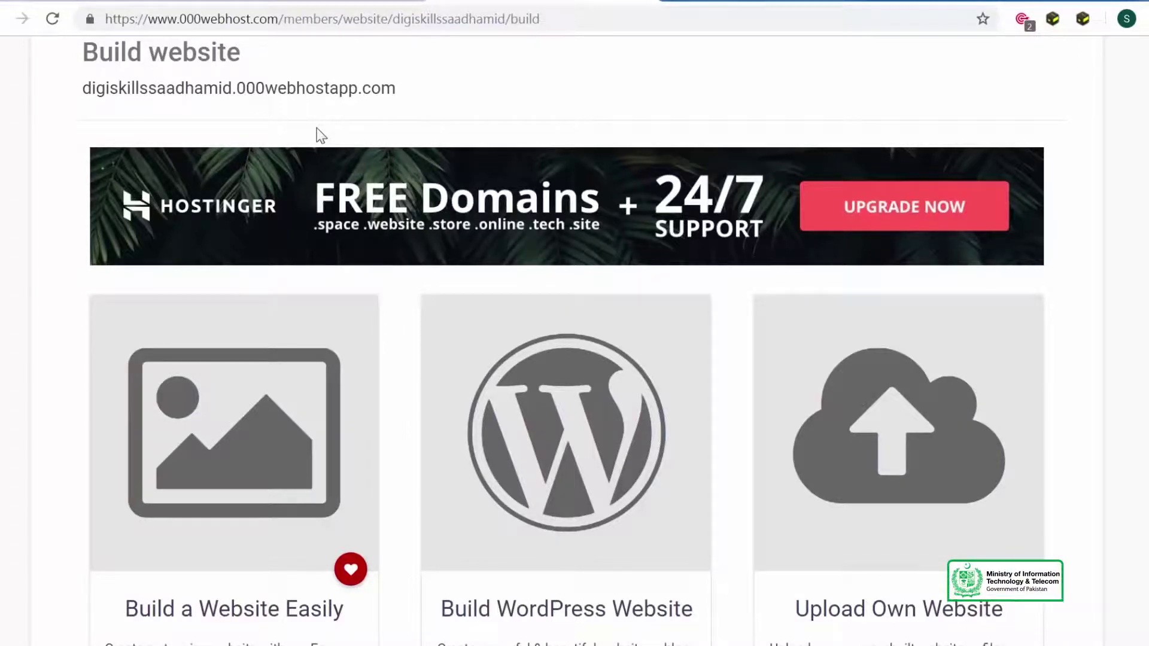
{"action": "scroll", "coordinate": [321, 137], "scroll_direction": "down", "scroll_amount": 2}
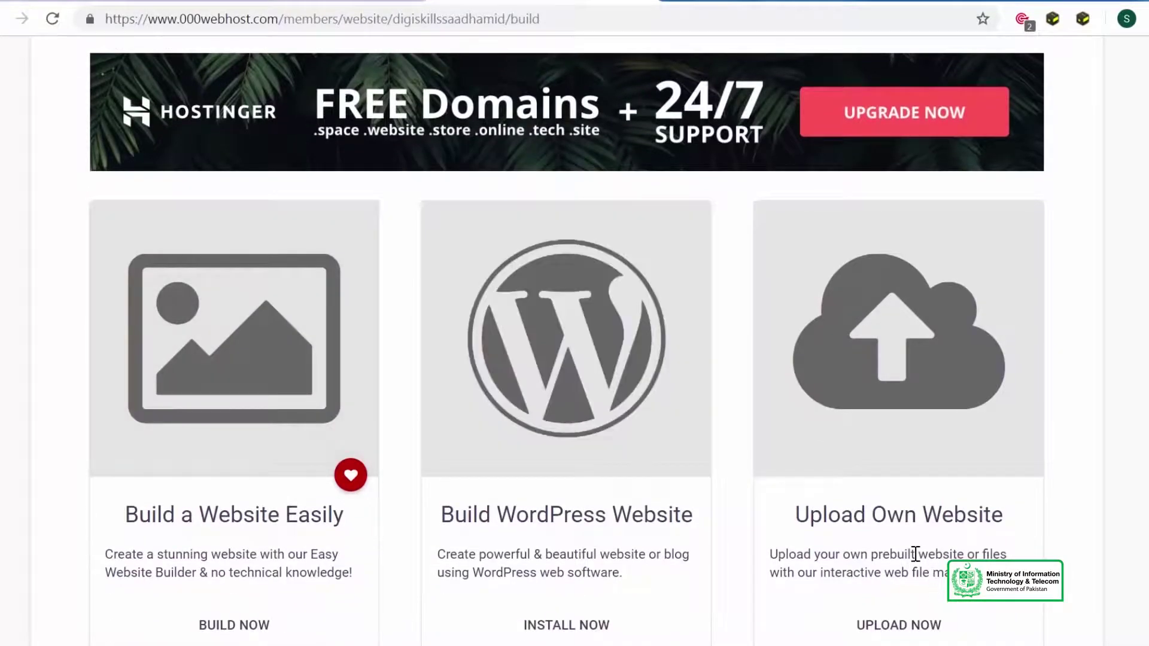
{"action": "scroll", "coordinate": [915, 554], "scroll_direction": "down", "scroll_amount": 3}
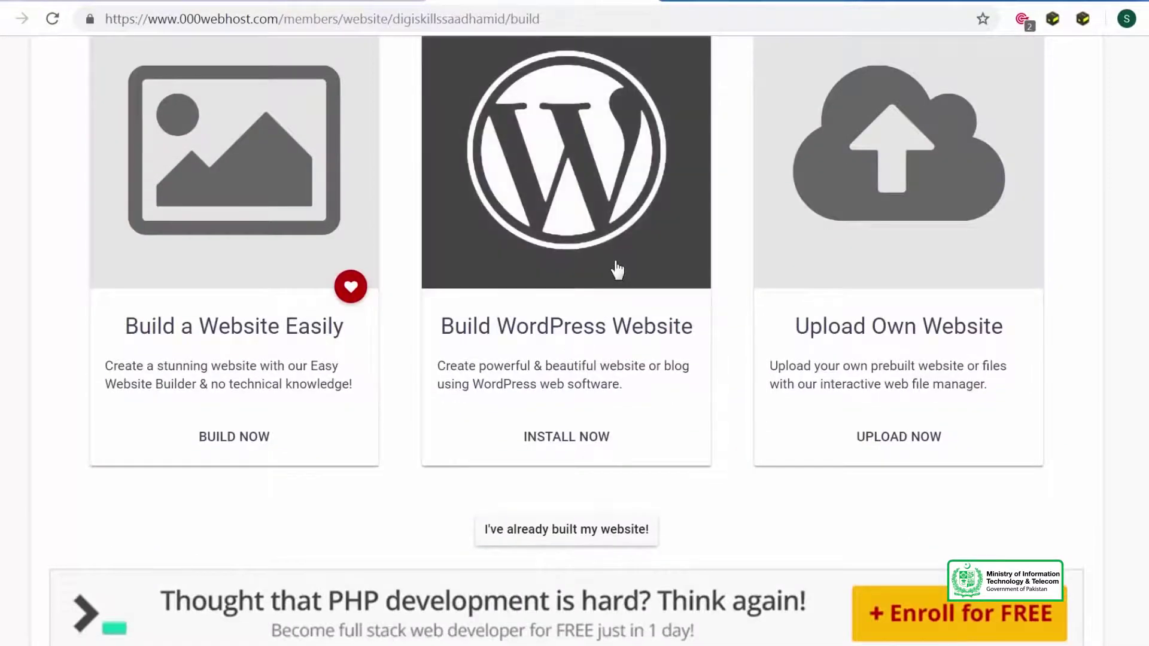
{"action": "left_click", "coordinate": [569, 457]}
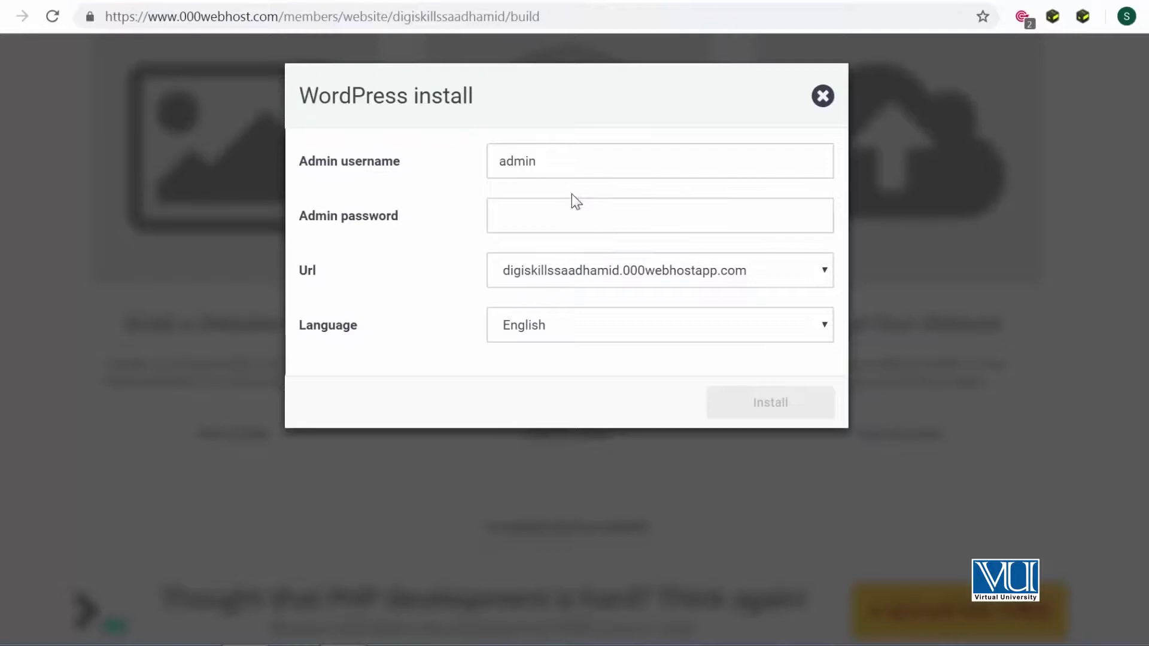
Step: Enter the admin password for the WordPress install and start the installation, keeping admin as username and English as language
{"action": "left_click", "coordinate": [549, 208]}
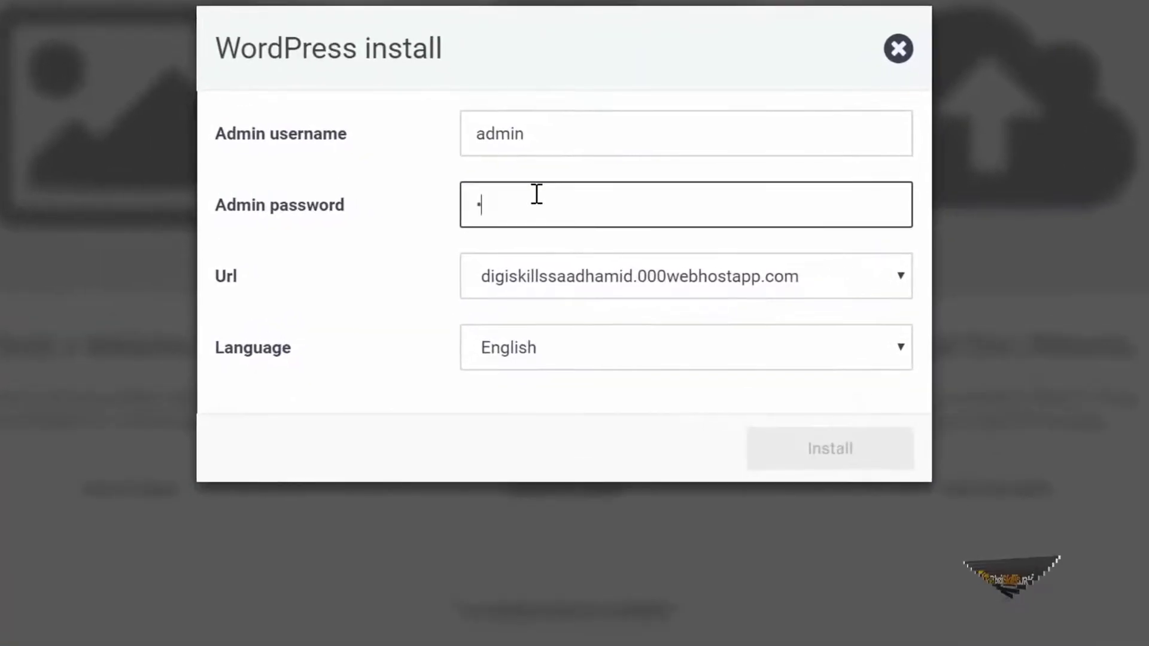
{"action": "type", "text": "••••"}
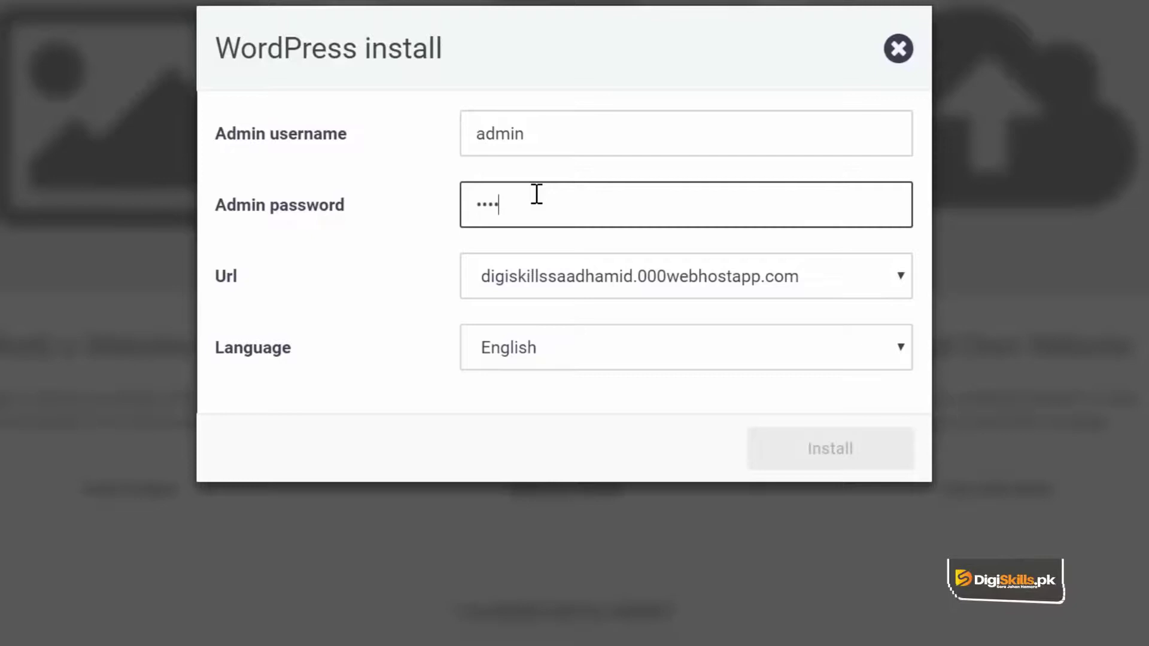
{"action": "type", "text": "••"}
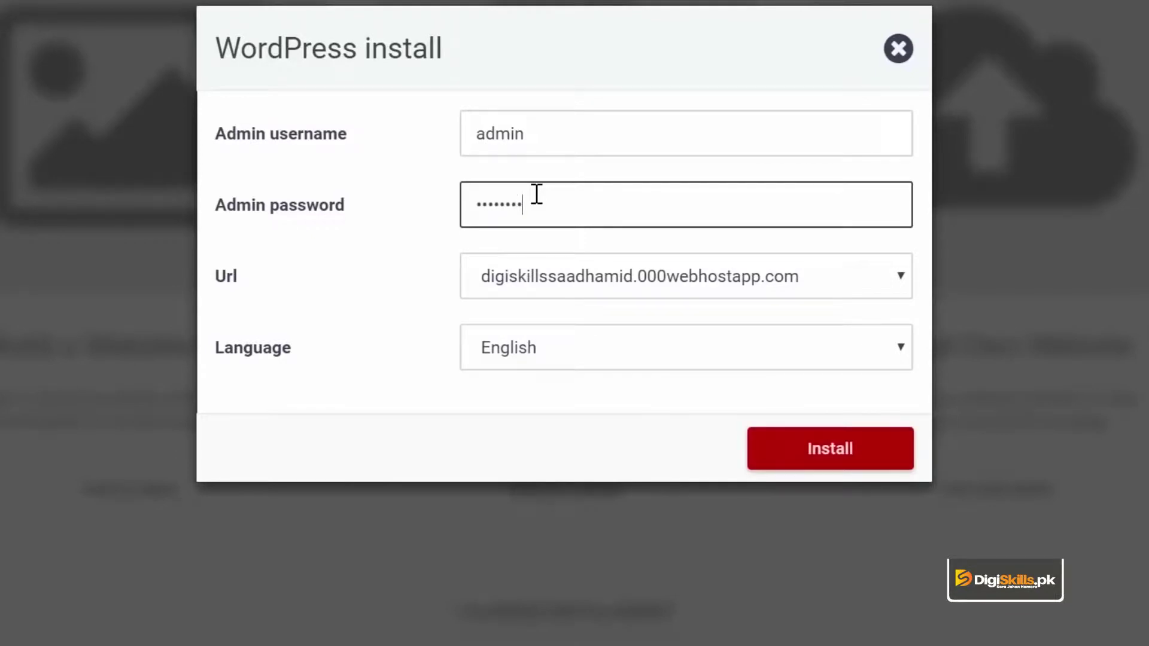
{"action": "left_click", "coordinate": [752, 457]}
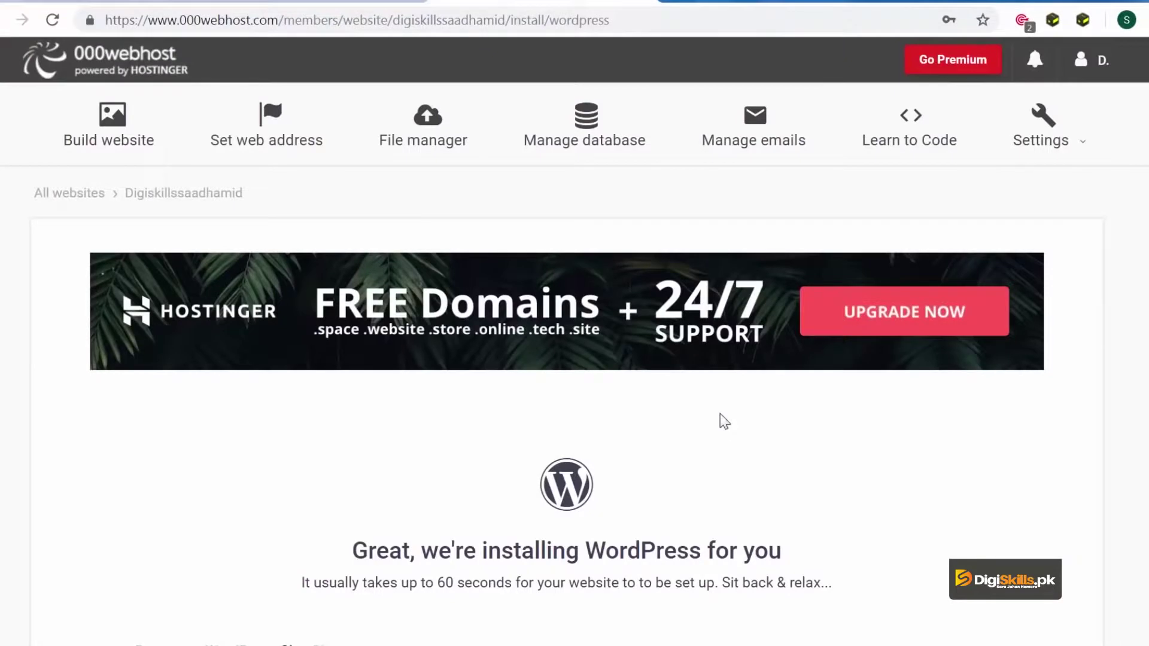
Step: Open the configuration page of the installed WordPress site
{"action": "scroll", "coordinate": [720, 414], "scroll_direction": "down", "scroll_amount": 5}
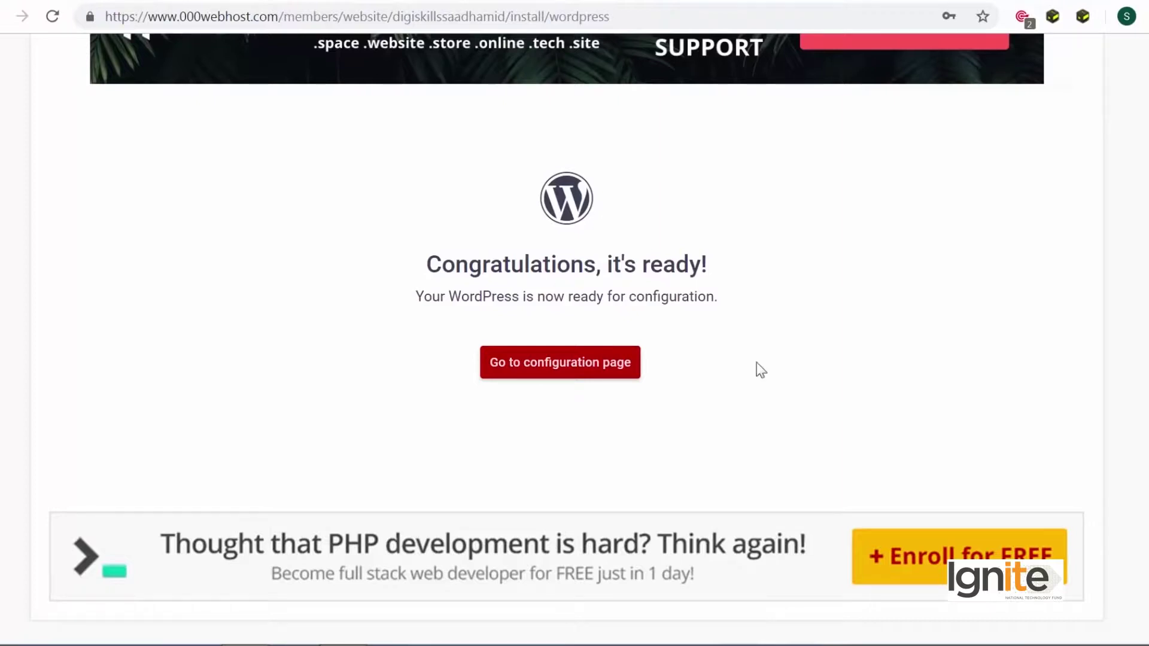
{"action": "left_click", "coordinate": [610, 379]}
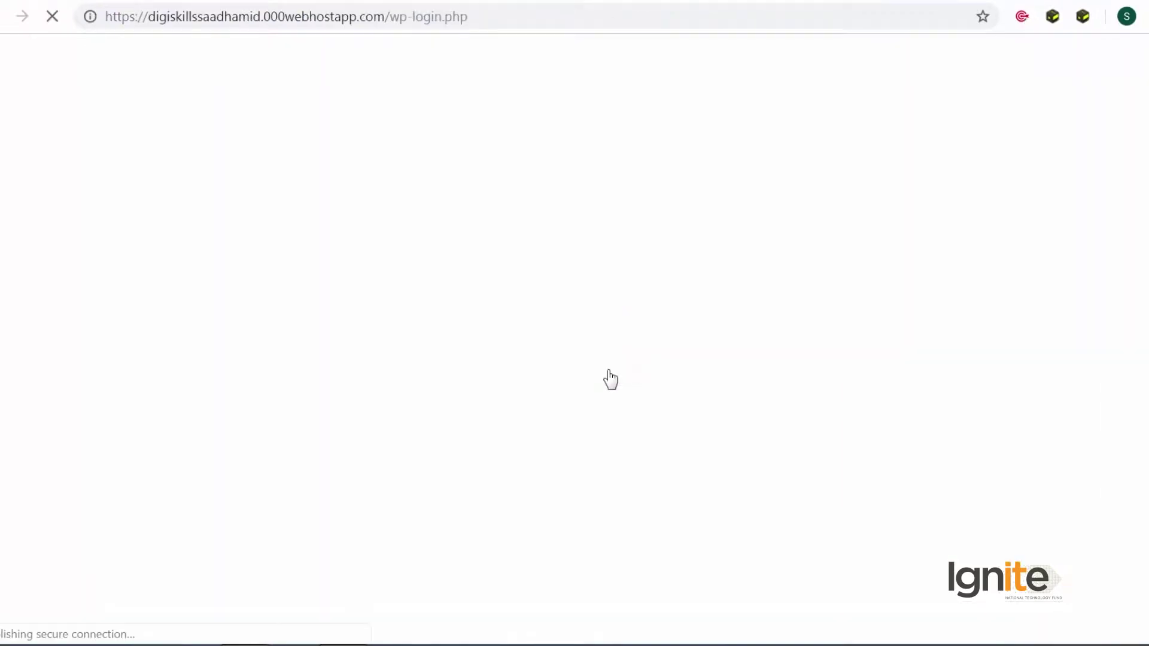